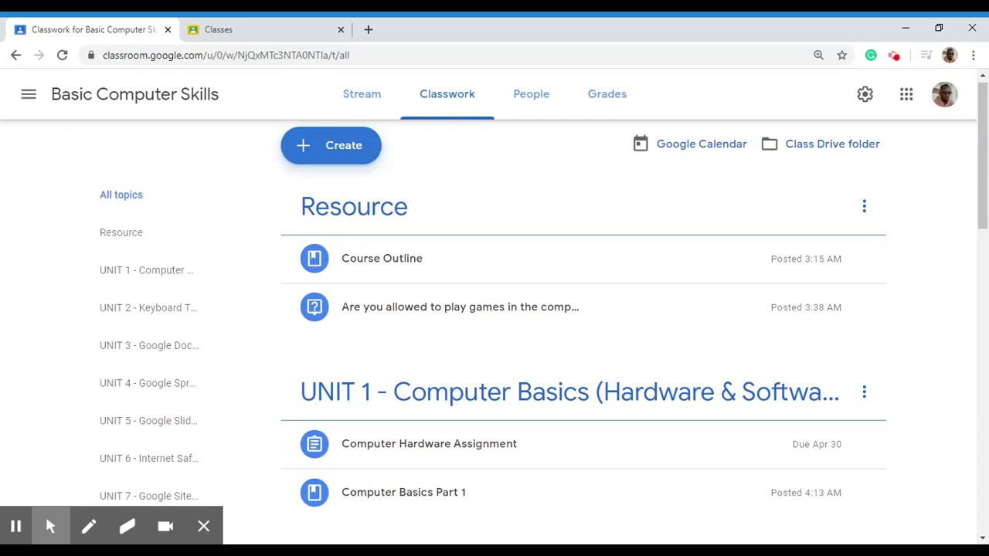
# Step: Create a quiz assignment titled 'Computer Hardware Quiz' with instructions based on the lesson computer basics part 1
pyautogui.click(356, 153)
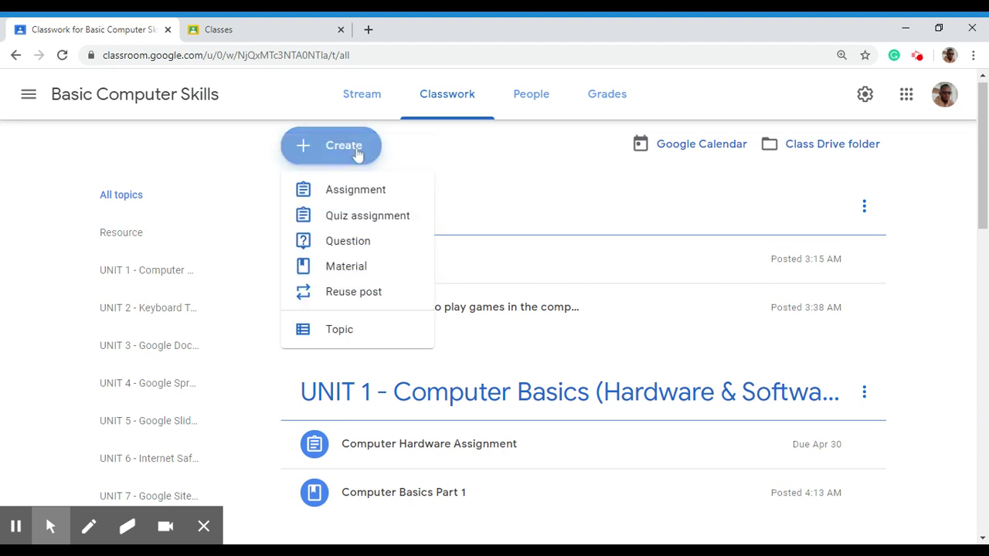
pyautogui.click(351, 219)
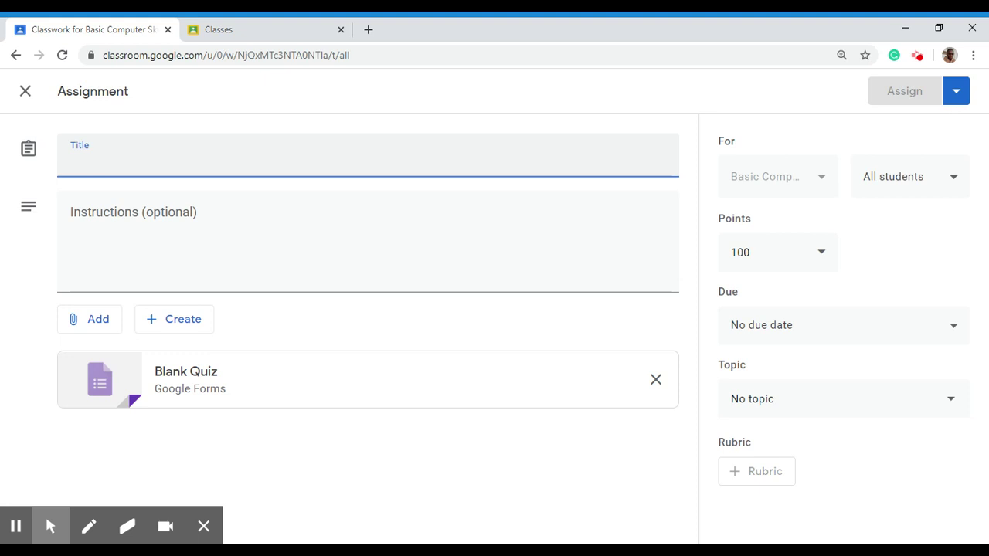
pyautogui.write('Compu')
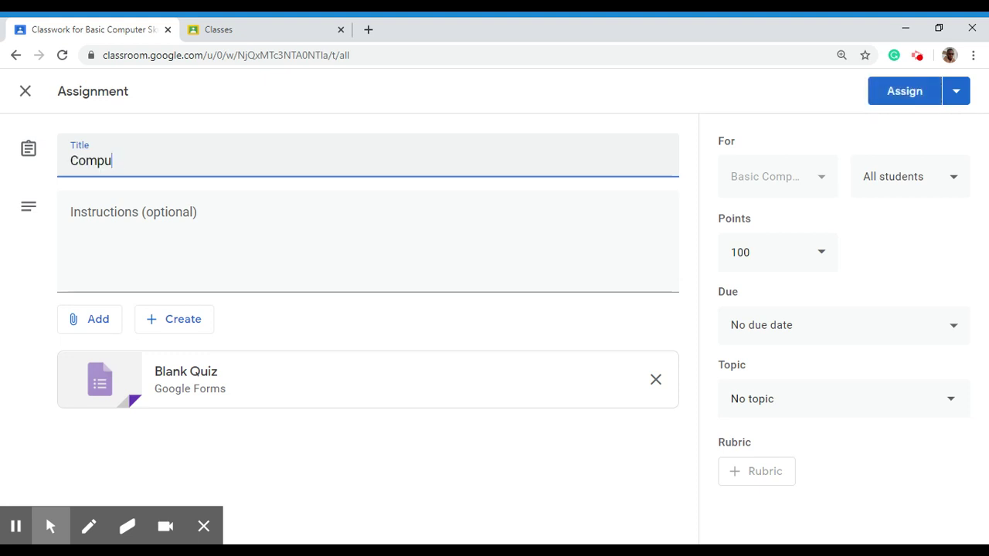
pyautogui.write('eter Hardware Quiz')
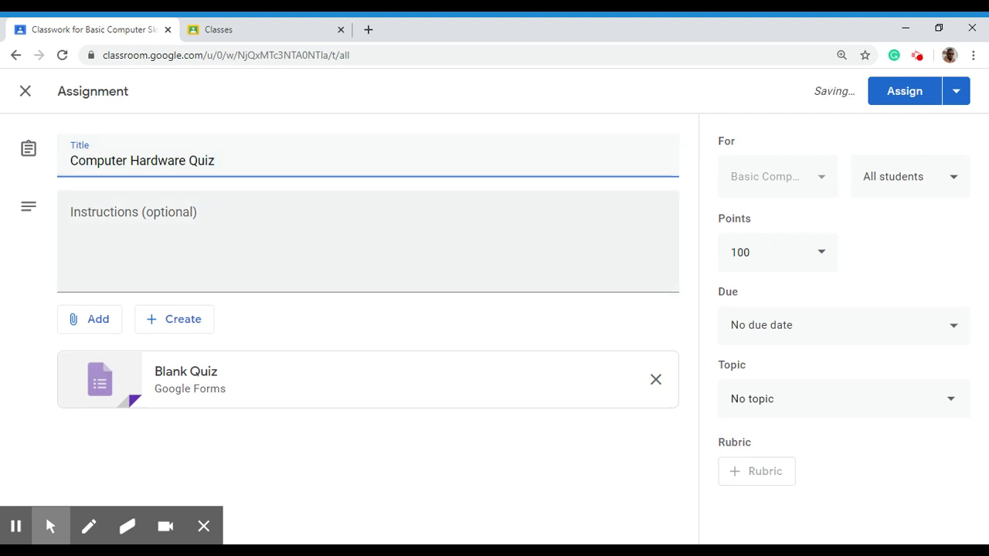
pyautogui.click(71, 219)
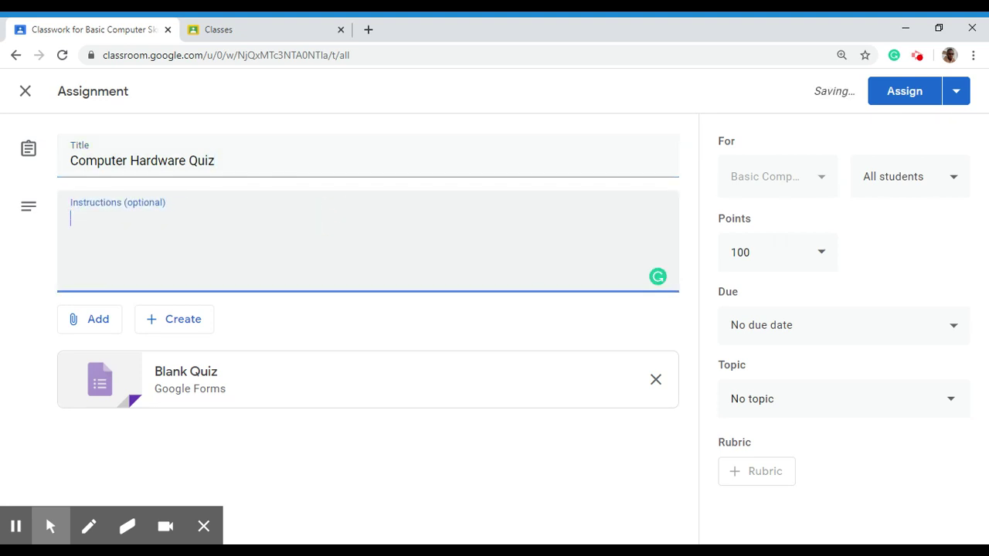
pyautogui.write('This quiz')
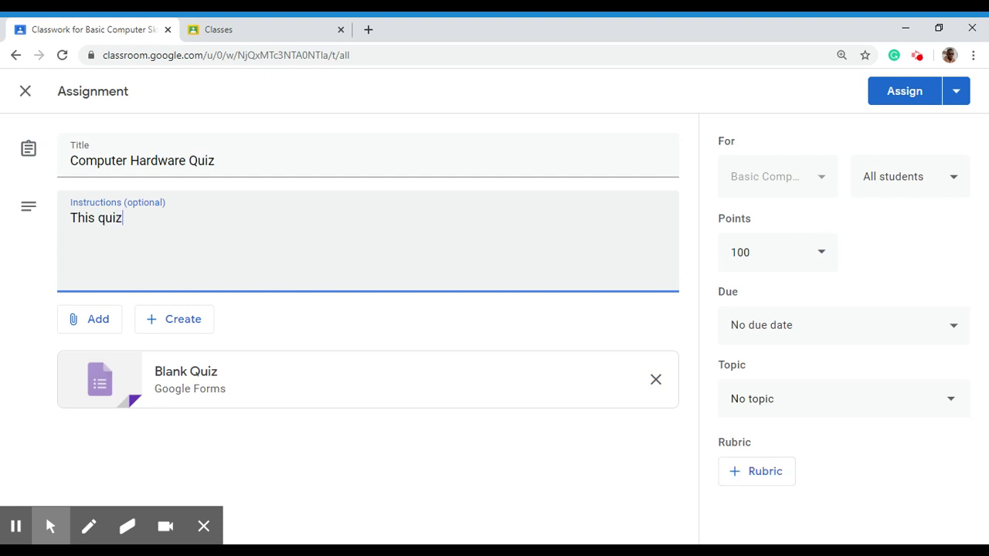
pyautogui.write(' is based on the les')
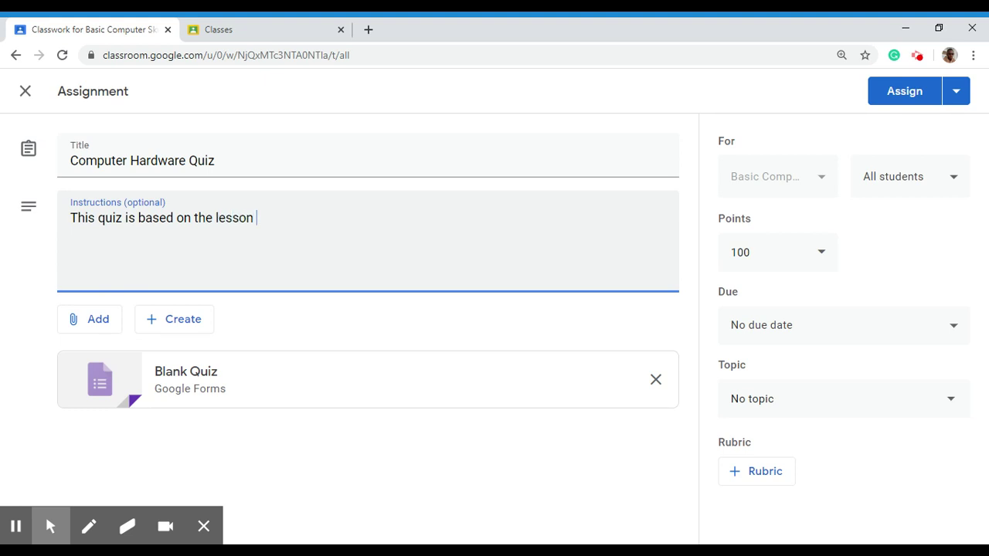
pyautogui.write('son computer basic')
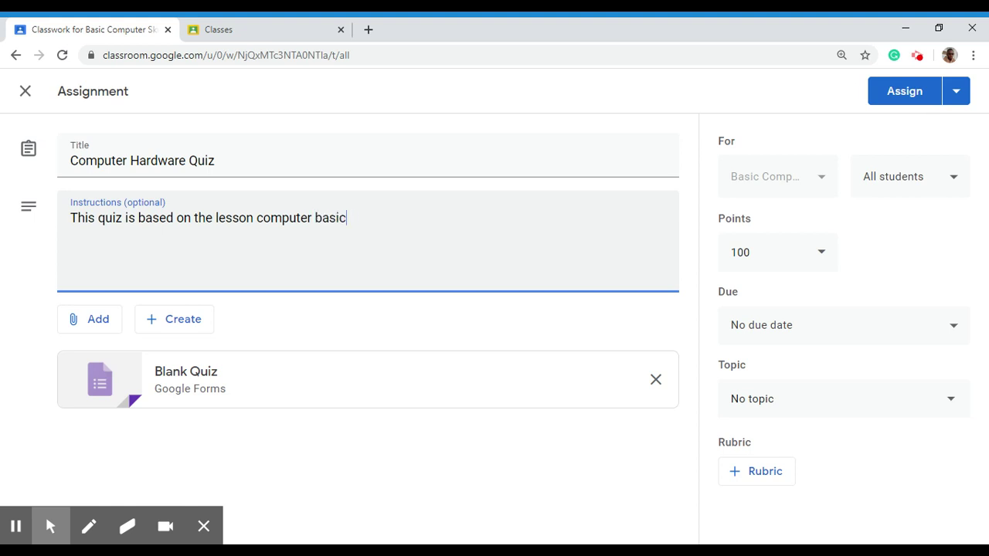
pyautogui.write('s part 1')
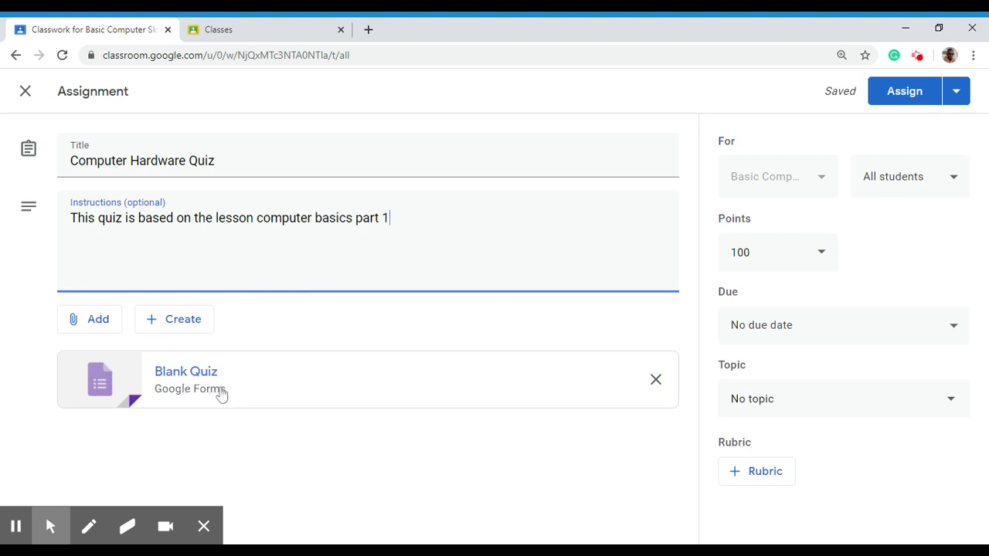
# Step: Remove the attached Blank Quiz form and bring up the Google Drive file picker
pyautogui.click(655, 380)
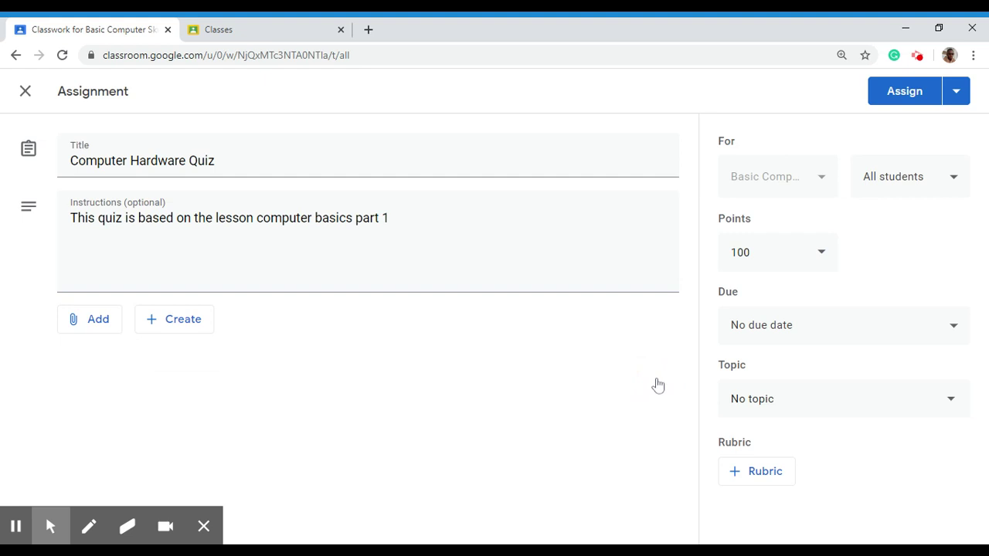
pyautogui.click(106, 322)
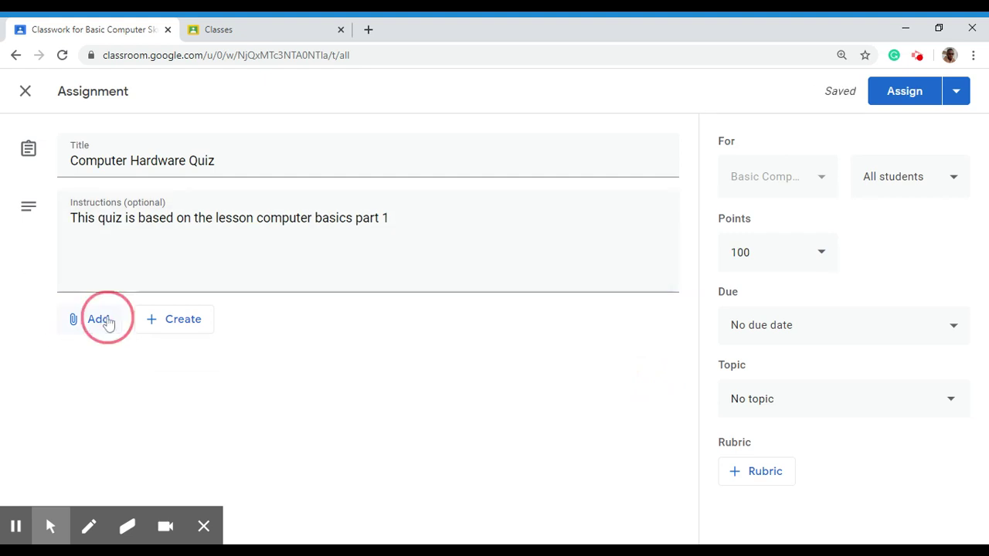
pyautogui.click(154, 323)
pyautogui.click(176, 324)
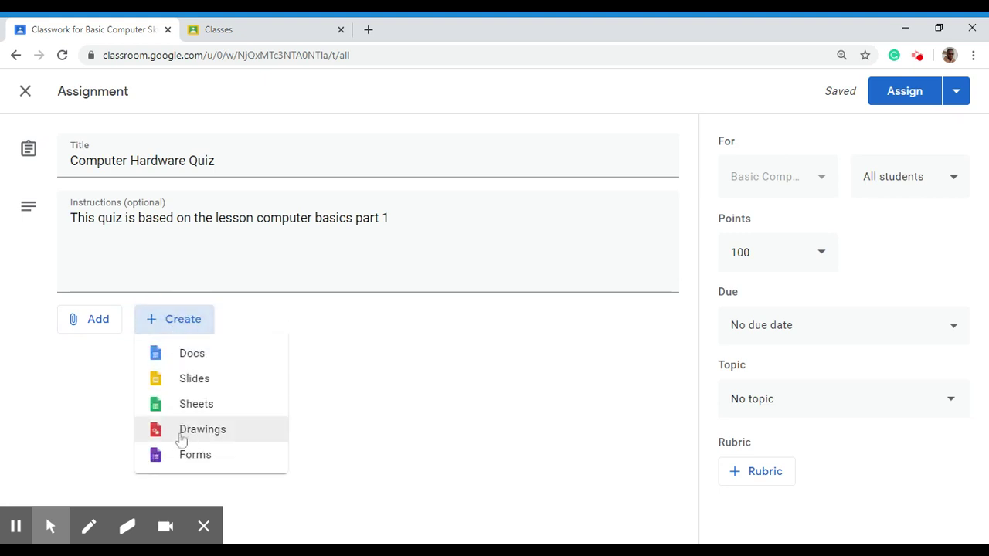
pyautogui.click(90, 322)
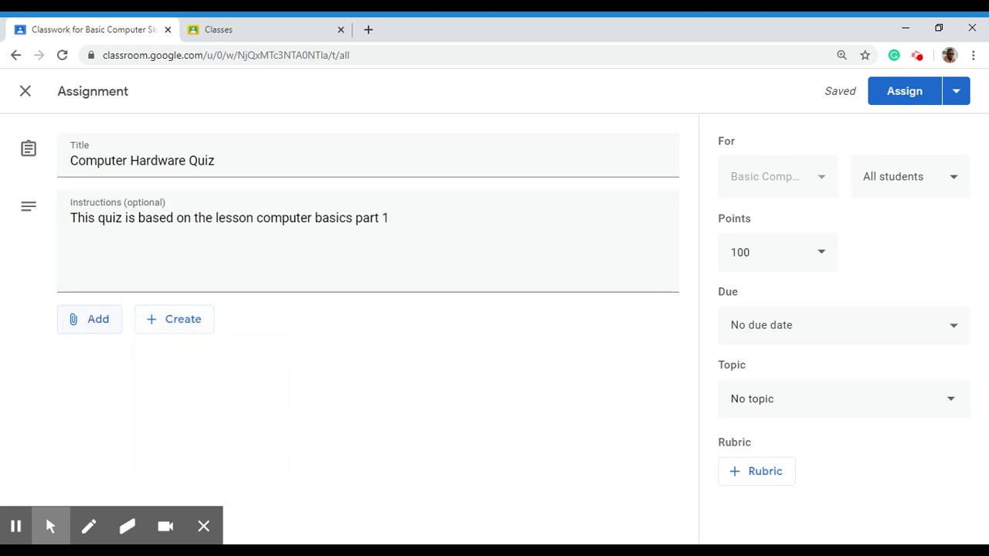
pyautogui.click(94, 320)
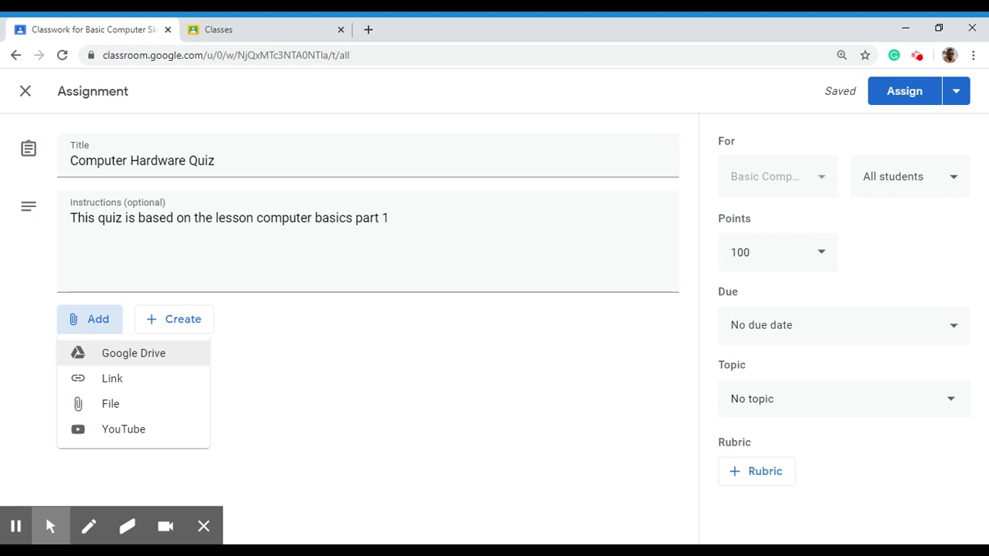
pyautogui.click(134, 353)
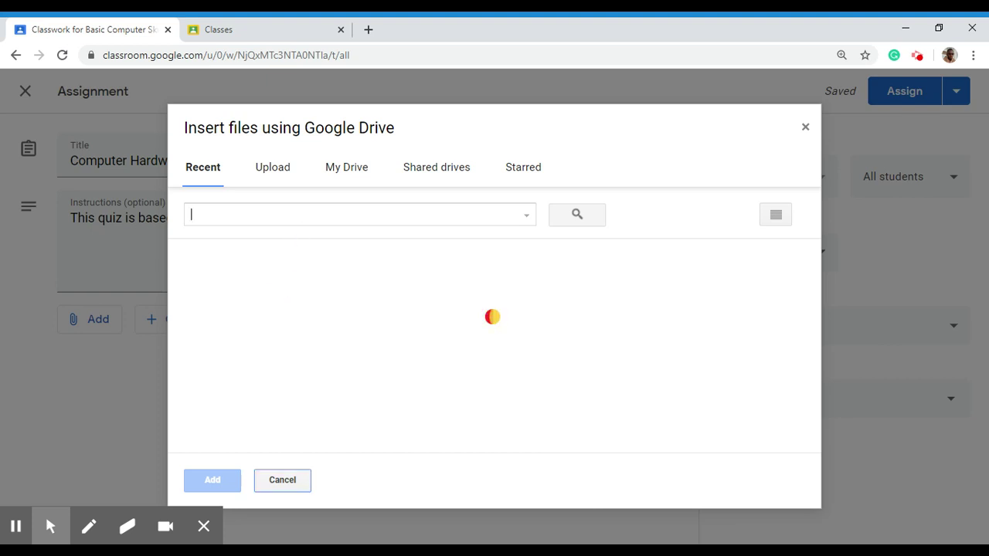
# Step: Search Drive for 'Computer hardware' and attach the Computer Hardware Quiz form
pyautogui.click(294, 219)
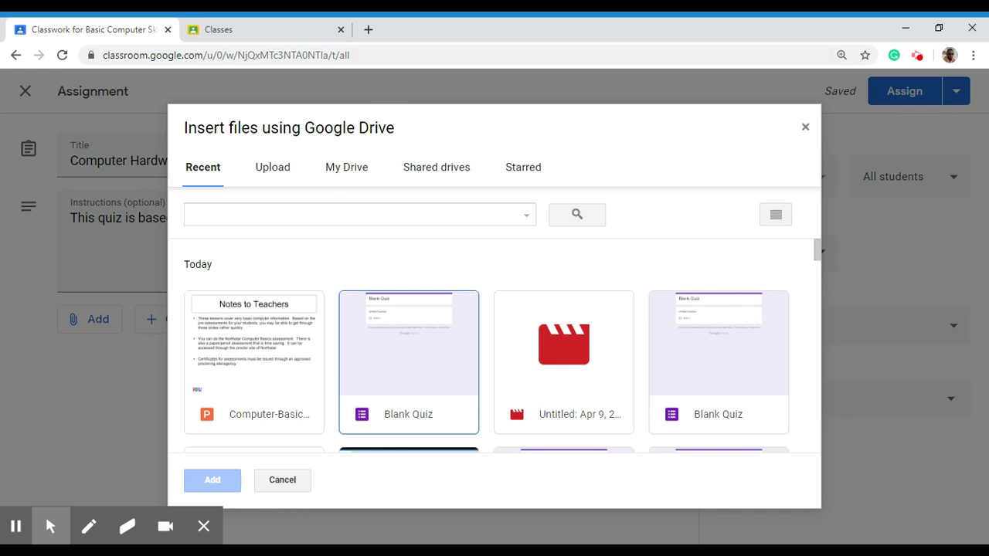
pyautogui.click(336, 215)
pyautogui.write('Compu')
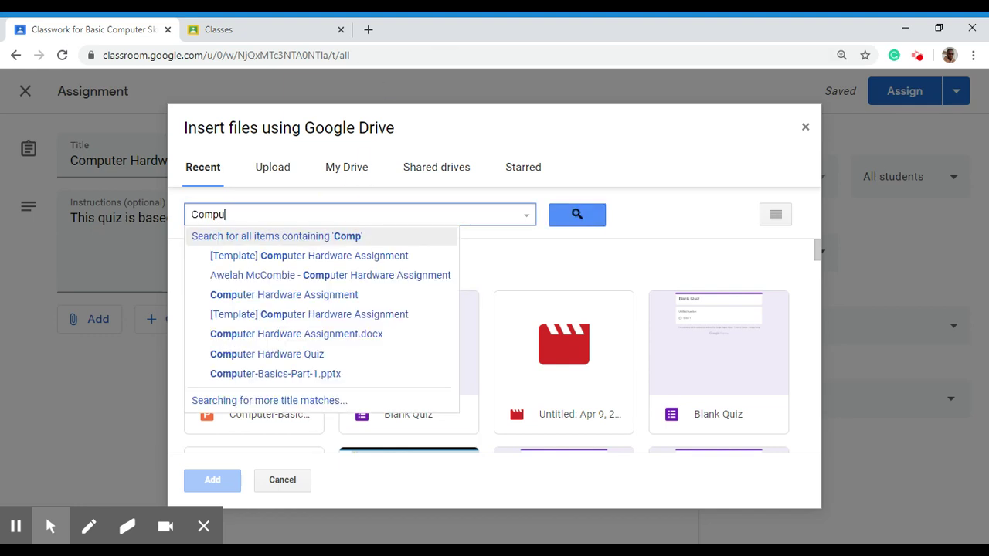
pyautogui.write('ter hardware')
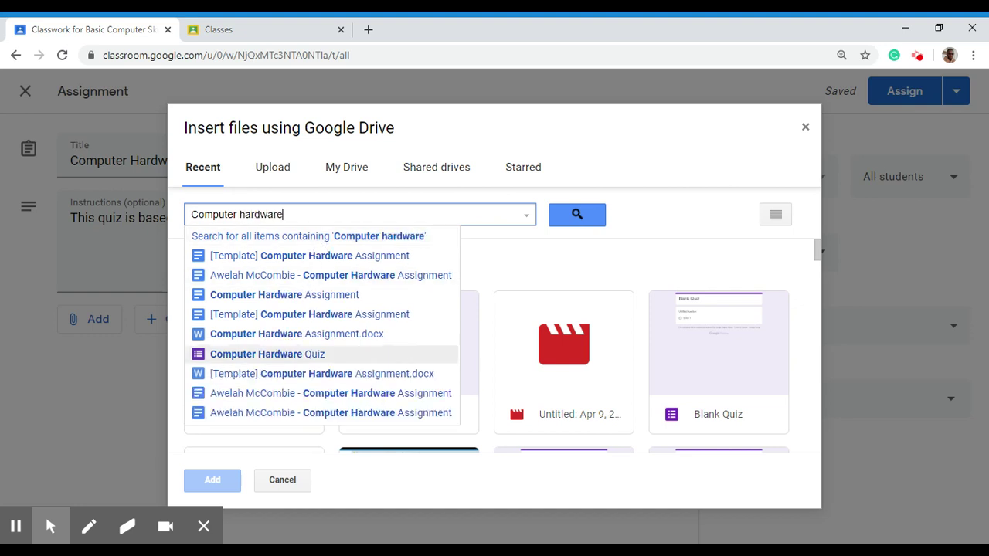
pyautogui.click(265, 354)
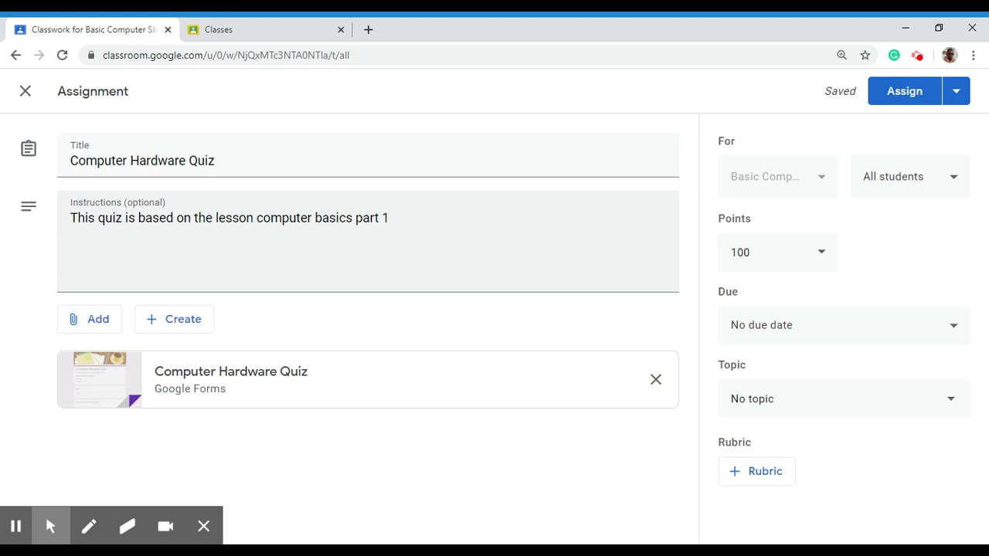
# Step: Set the quiz due date to Thursday, April 30
pyautogui.click(801, 325)
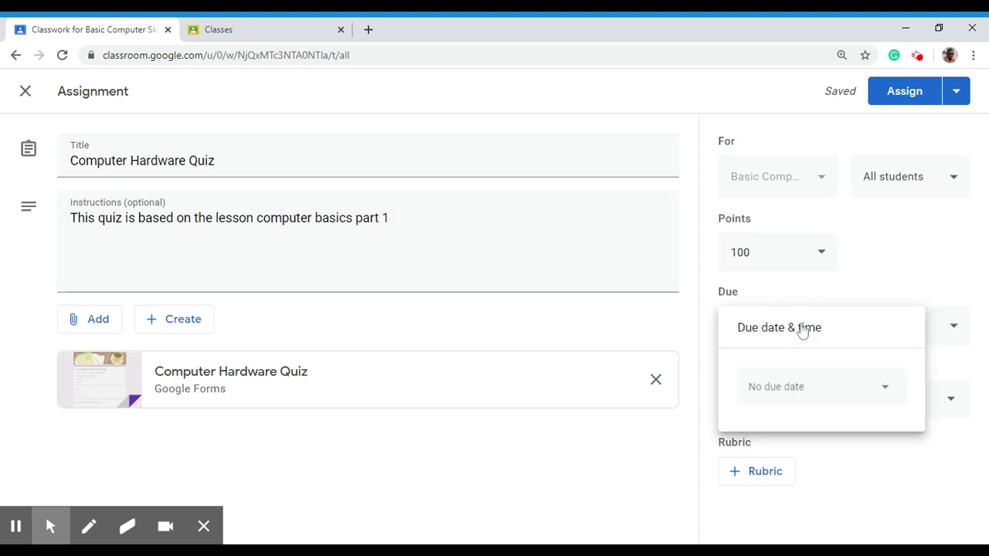
pyautogui.click(829, 397)
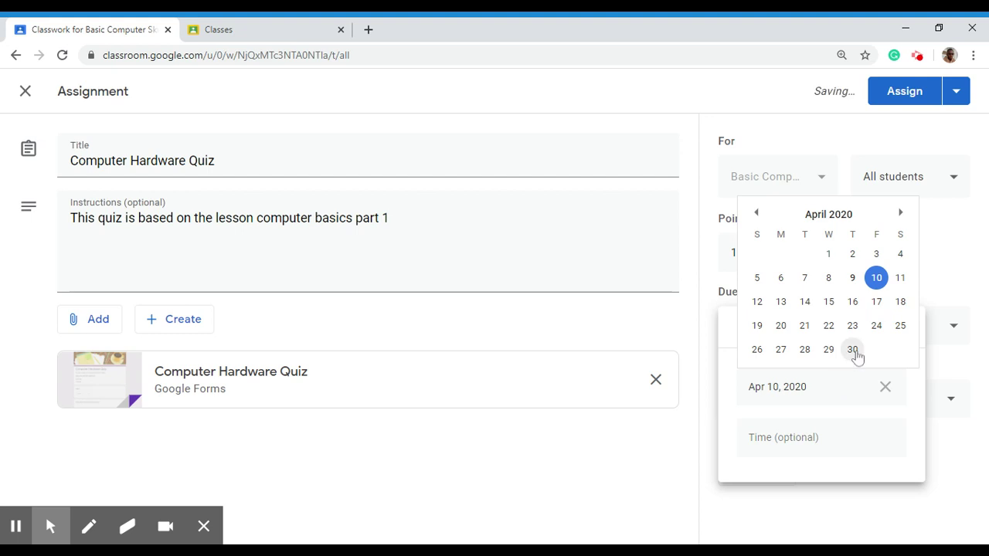
pyautogui.click(854, 352)
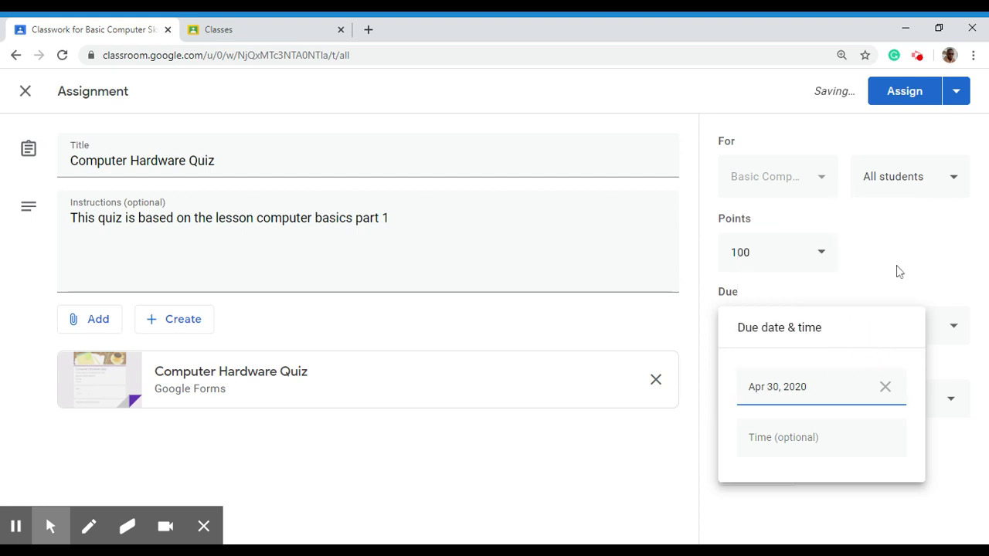
pyautogui.click(899, 284)
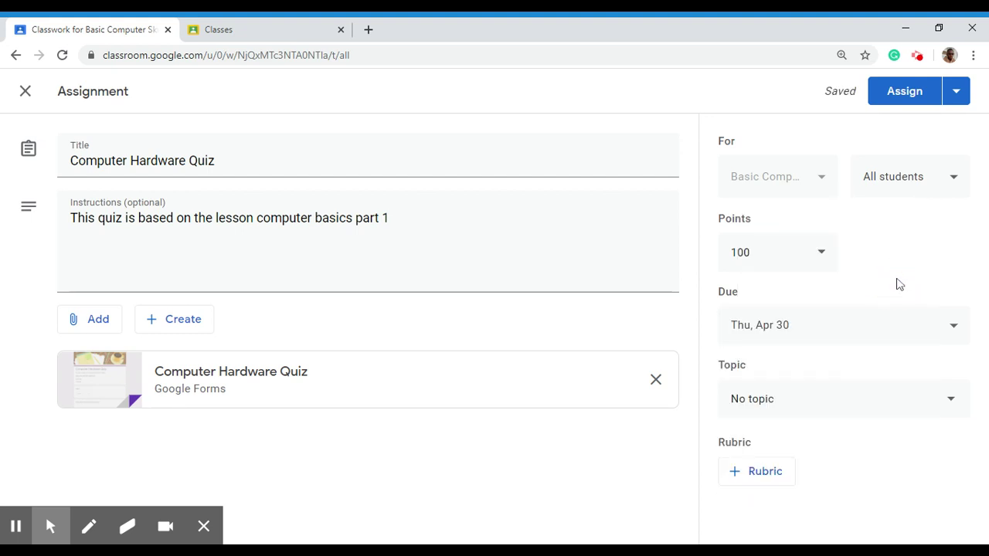
# Step: File the quiz under the UNIT 1 - Computer Basics topic
pyautogui.click(852, 412)
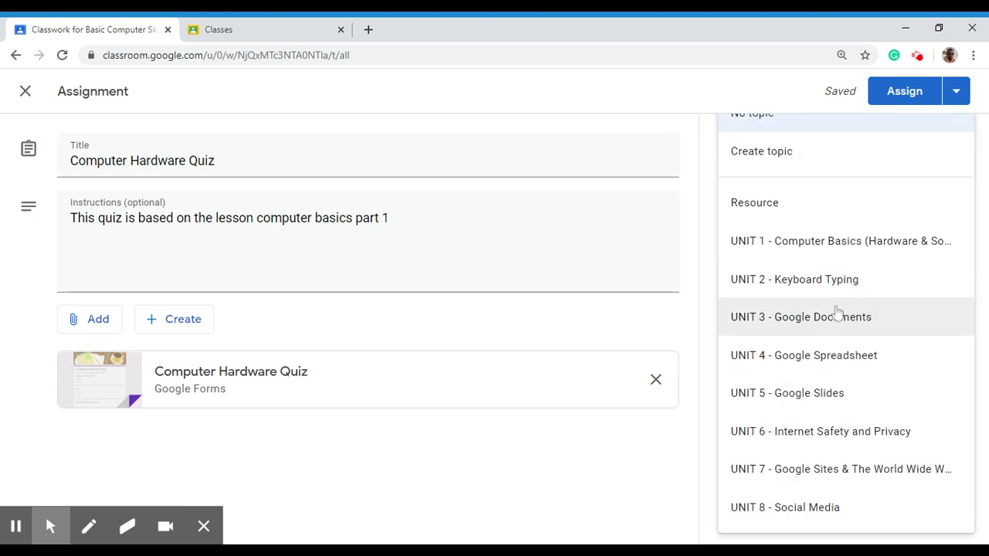
pyautogui.click(825, 248)
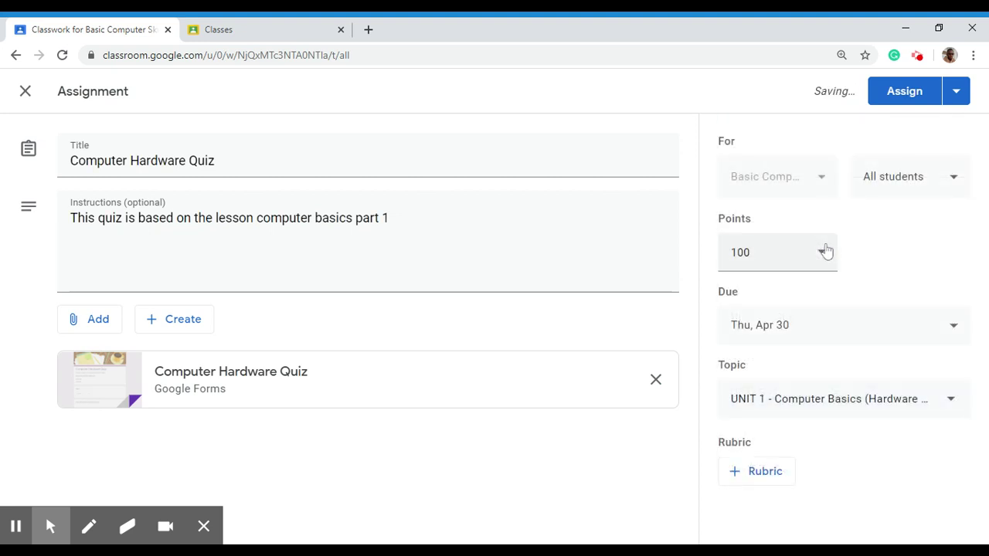
pyautogui.click(956, 93)
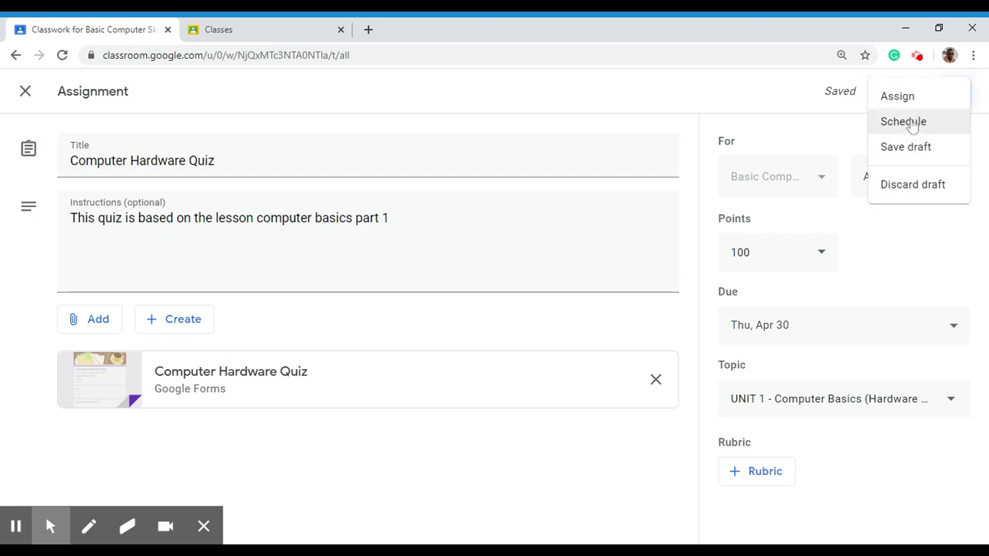
# Step: Schedule the quiz to post on April 20, 2020 at 8:00 AM
pyautogui.click(912, 126)
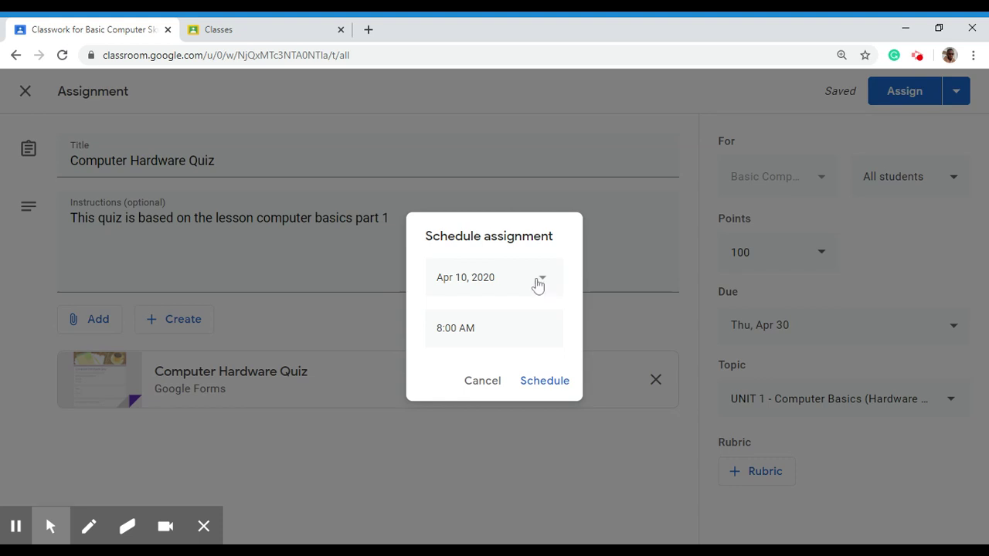
pyautogui.click(536, 283)
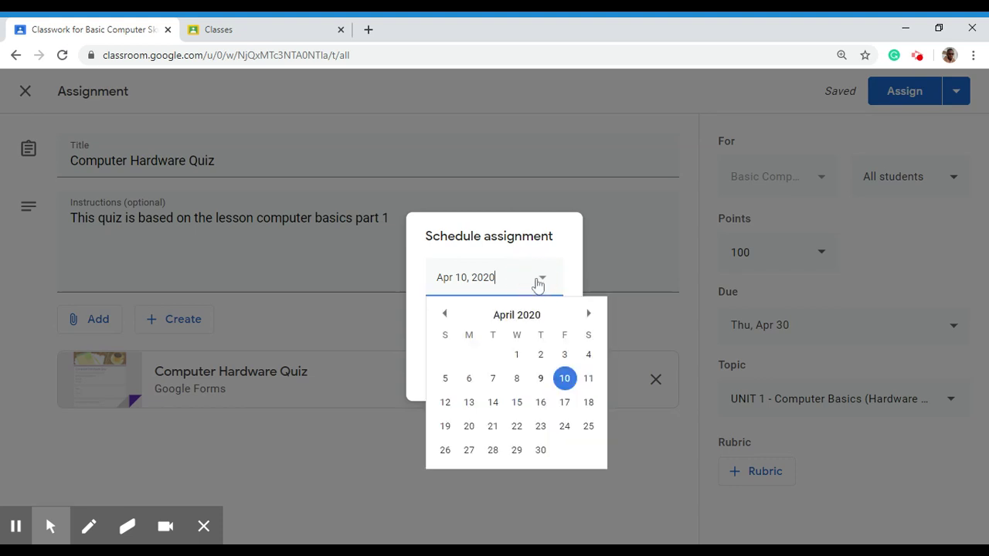
pyautogui.click(469, 426)
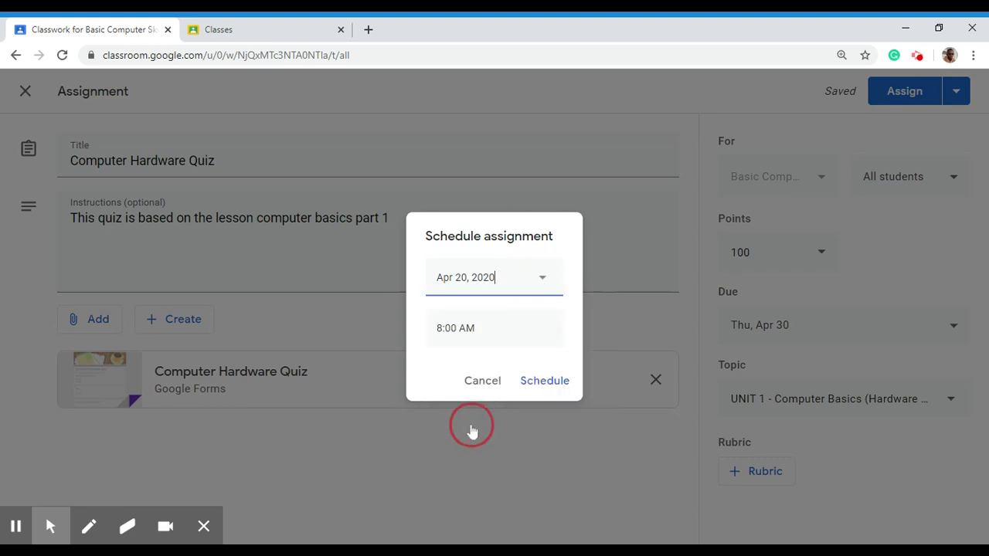
pyautogui.click(539, 381)
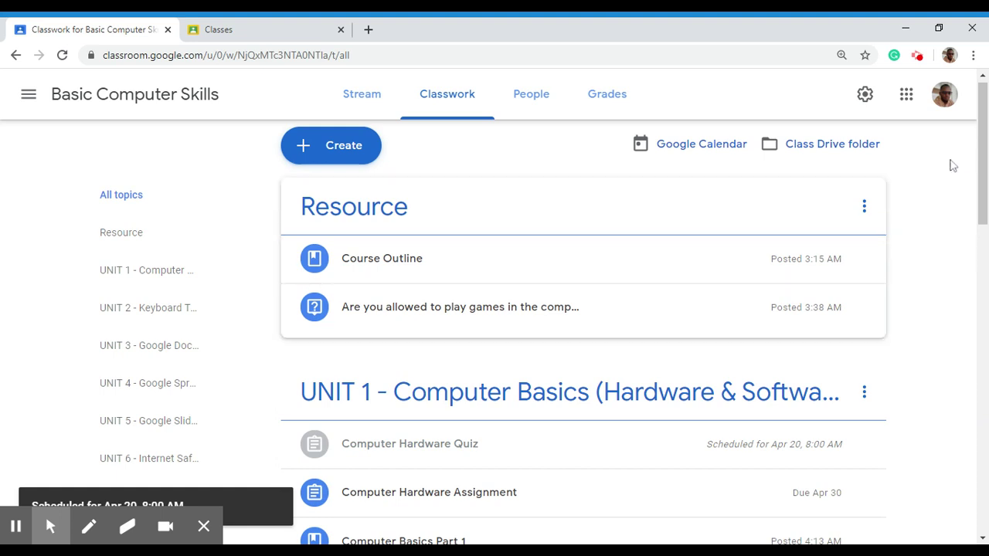
# Step: Move Computer Basics Part 1 to the top of Unit 1 and Computer Hardware Assignment above the quiz
pyautogui.click(984, 162)
pyautogui.scroll(-2, 979, 158)
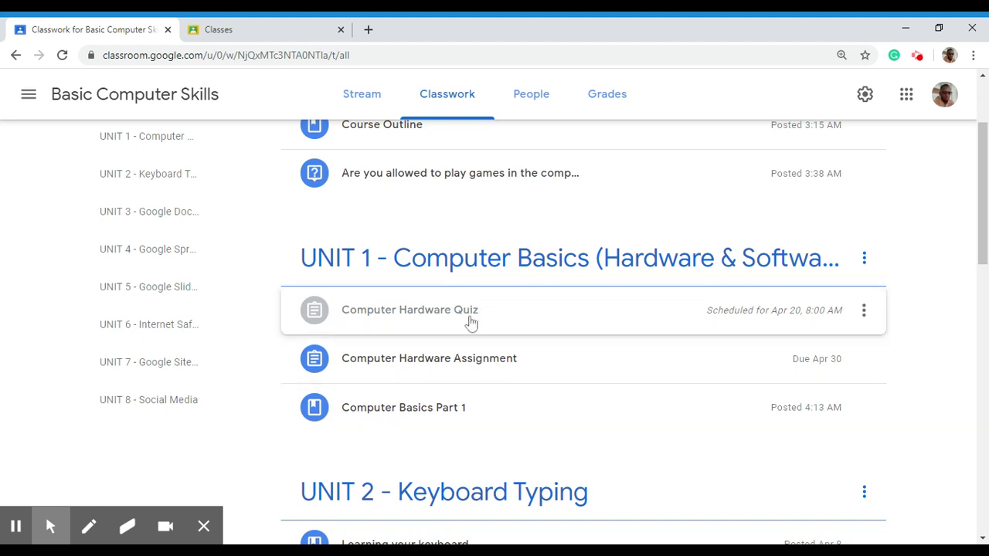
pyautogui.click(419, 404)
pyautogui.moveTo(413, 377); pyautogui.dragTo(401, 295)
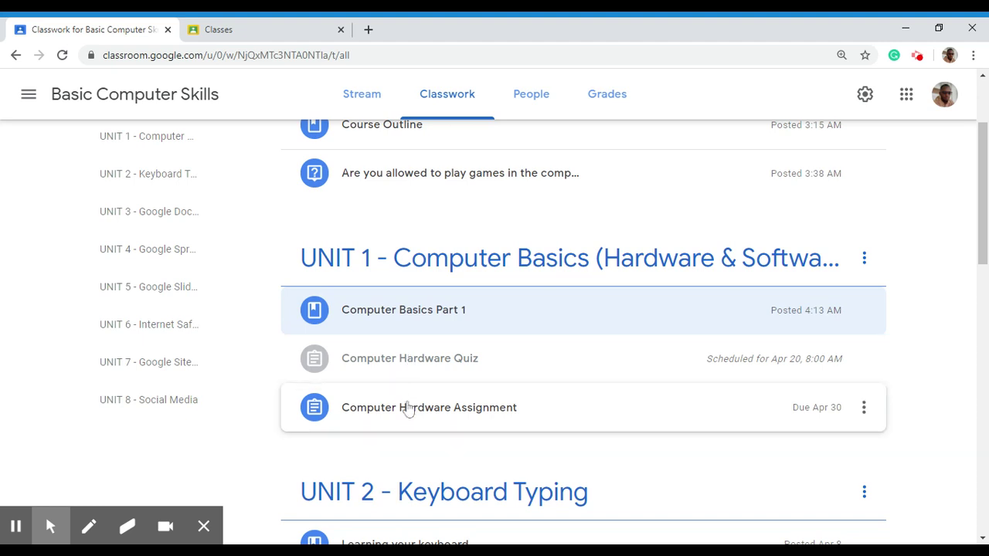
pyautogui.moveTo(407, 409); pyautogui.dragTo(395, 353)
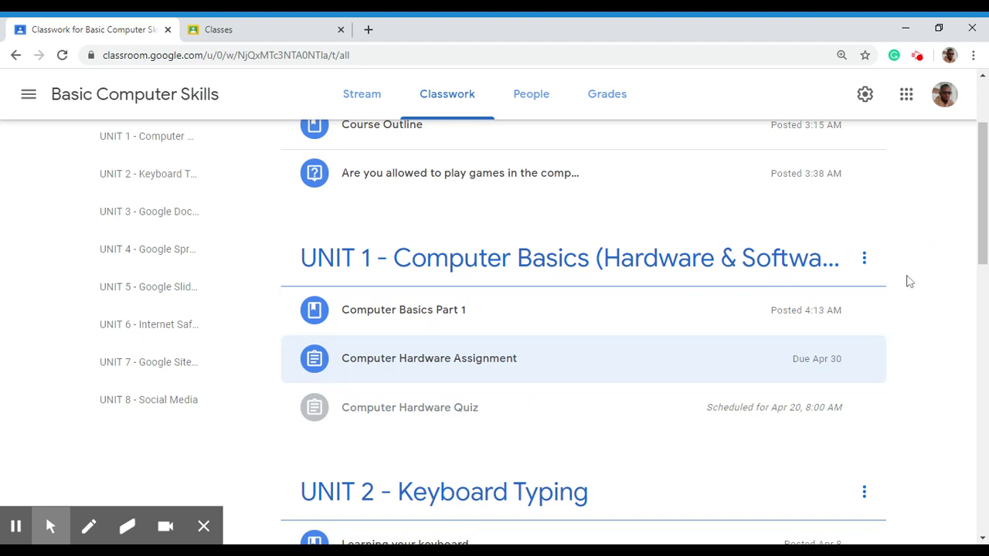
# Step: Open the scheduled Computer Hardware Quiz for editing from its item menu
pyautogui.click(865, 407)
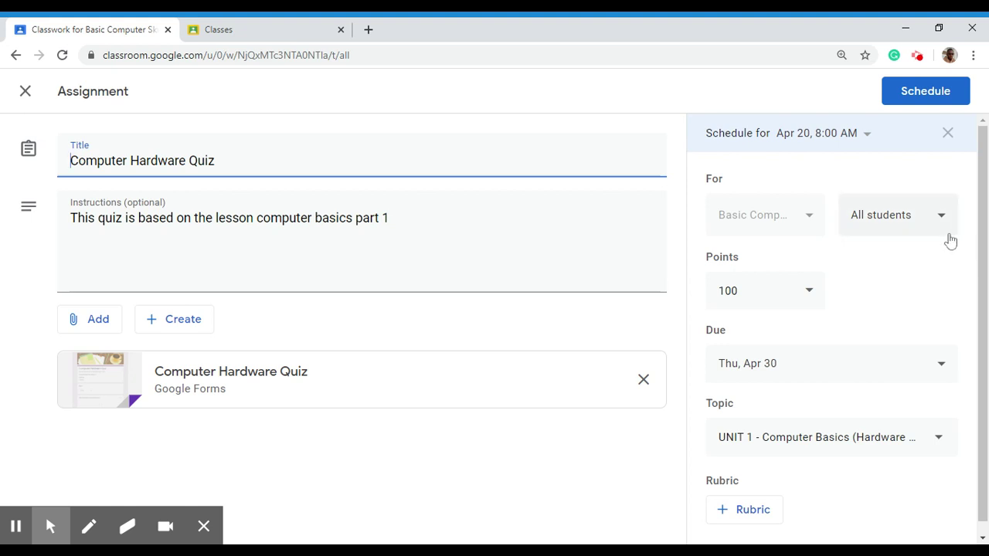
pyautogui.click(35, 93)
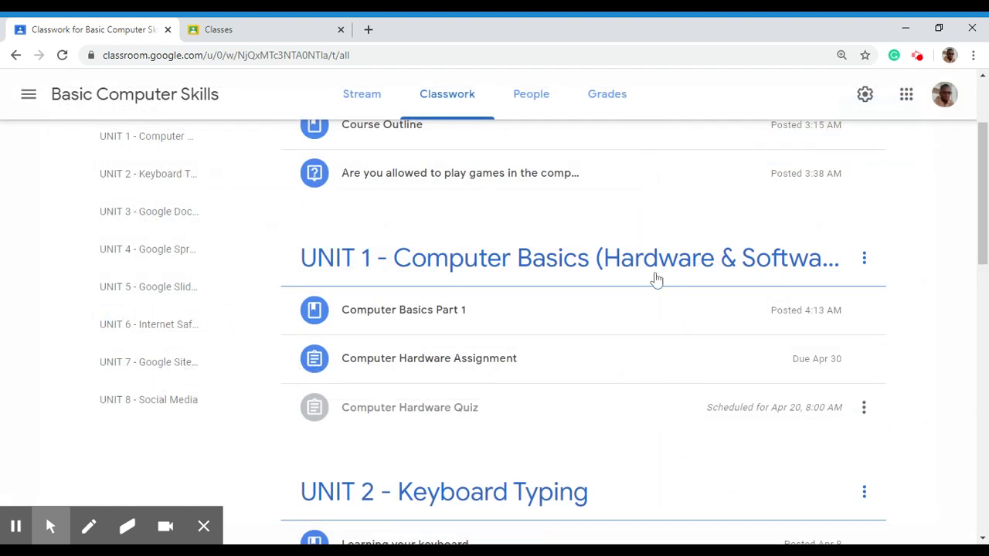
pyautogui.click(865, 409)
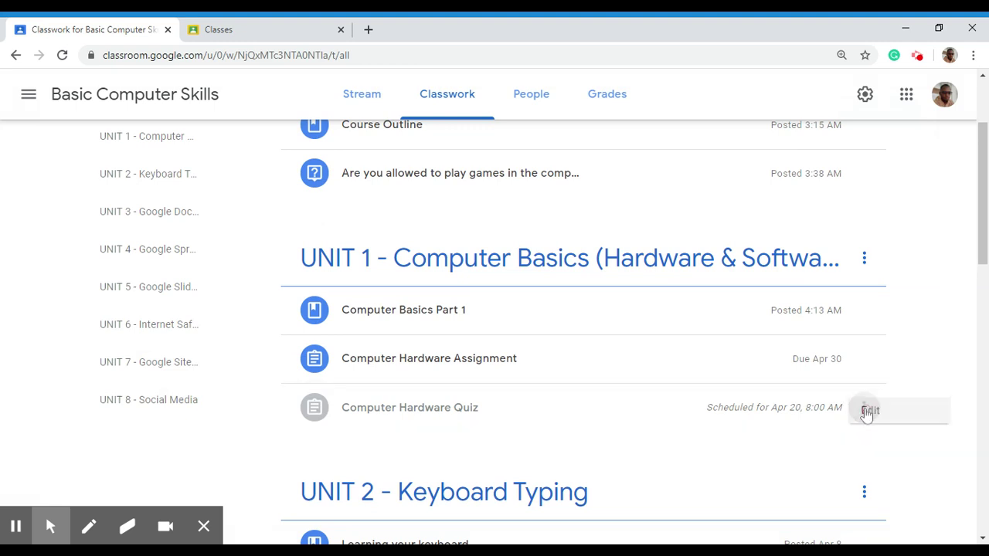
pyautogui.click(832, 425)
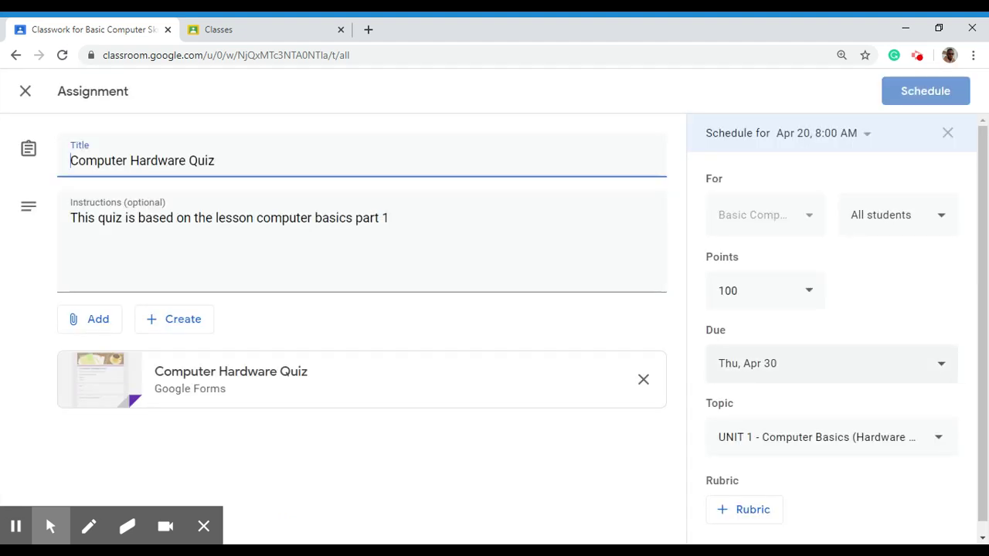
# Step: Remove the April 20 scheduled posting and assign the quiz to students immediately
pyautogui.click(948, 135)
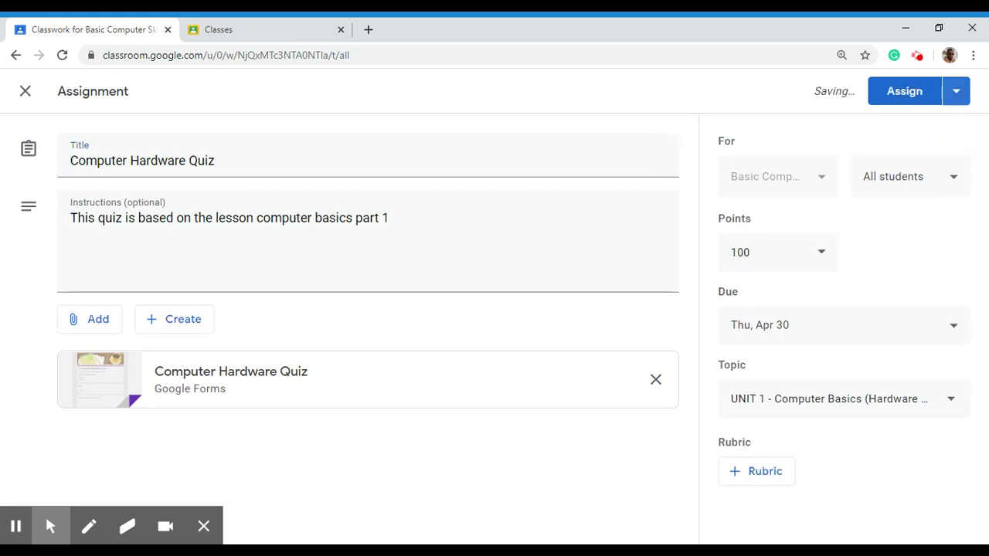
pyautogui.click(956, 92)
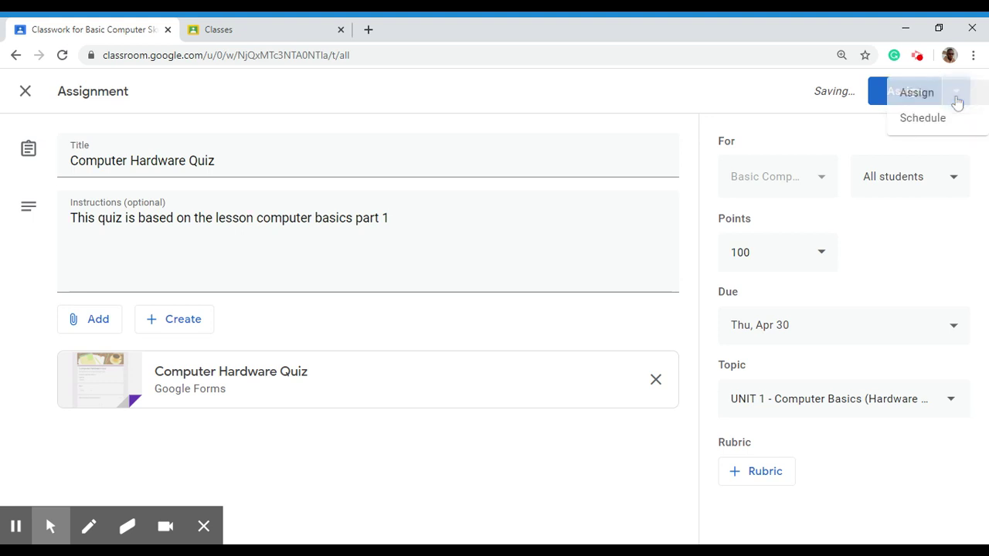
pyautogui.click(897, 96)
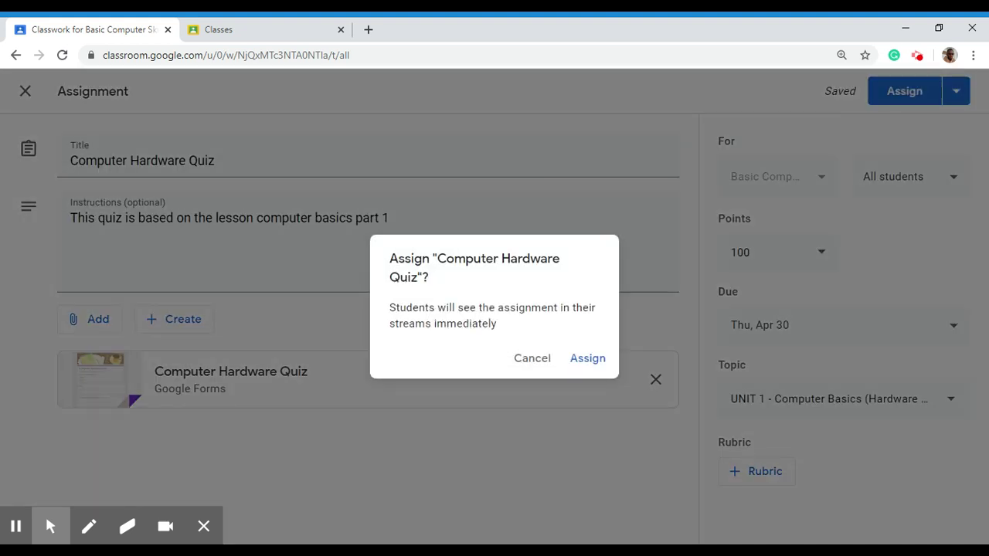
pyautogui.click(586, 357)
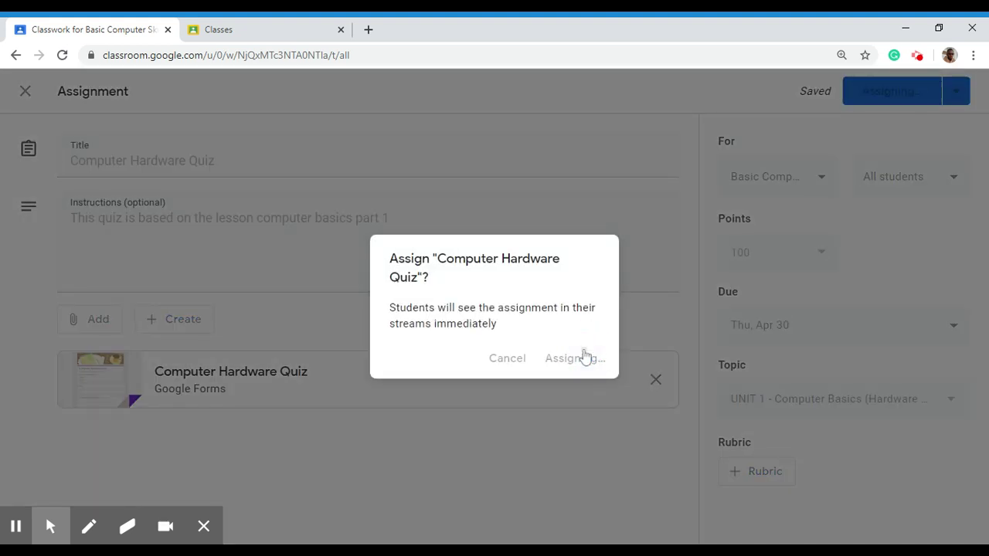